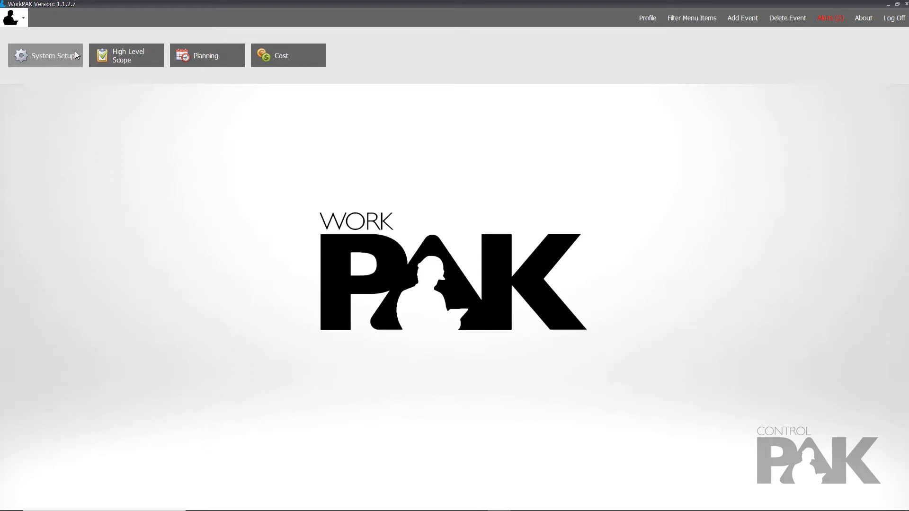
Open the Users page within System Setup.
left_click(75, 50)
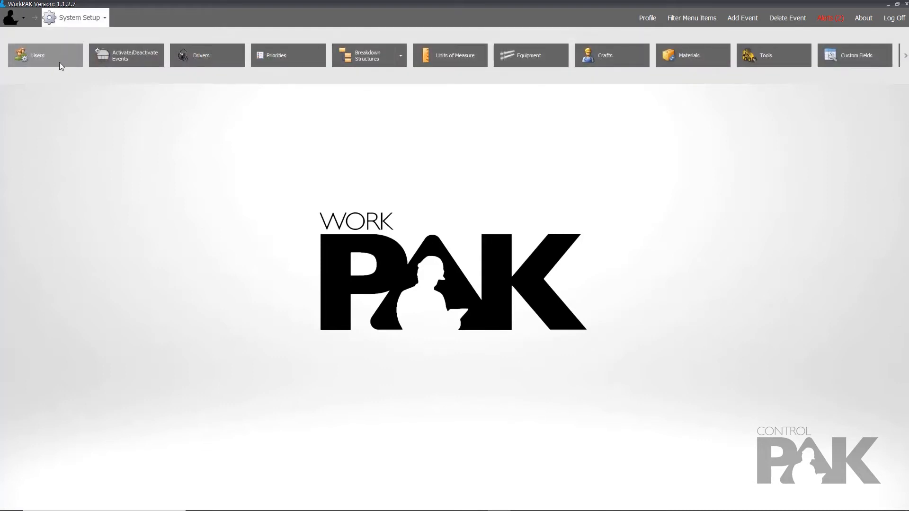
left_click(58, 63)
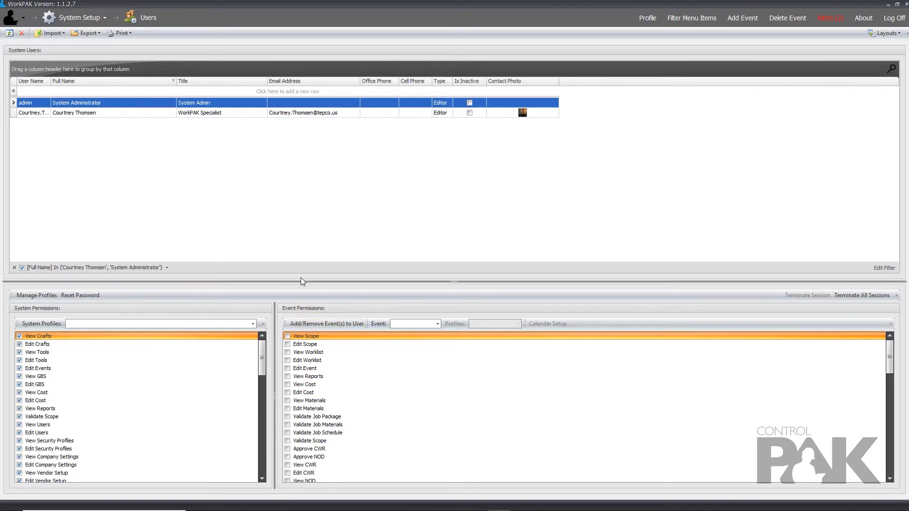
Return to the System Setup overview and look through its available modules, from Users through Machine Settings.
left_click(100, 21)
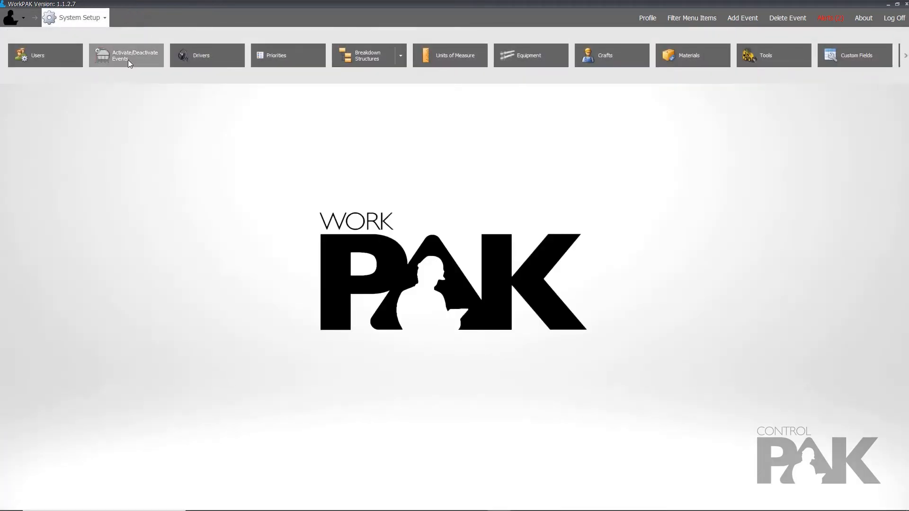
scroll(300, 63, "down", 2)
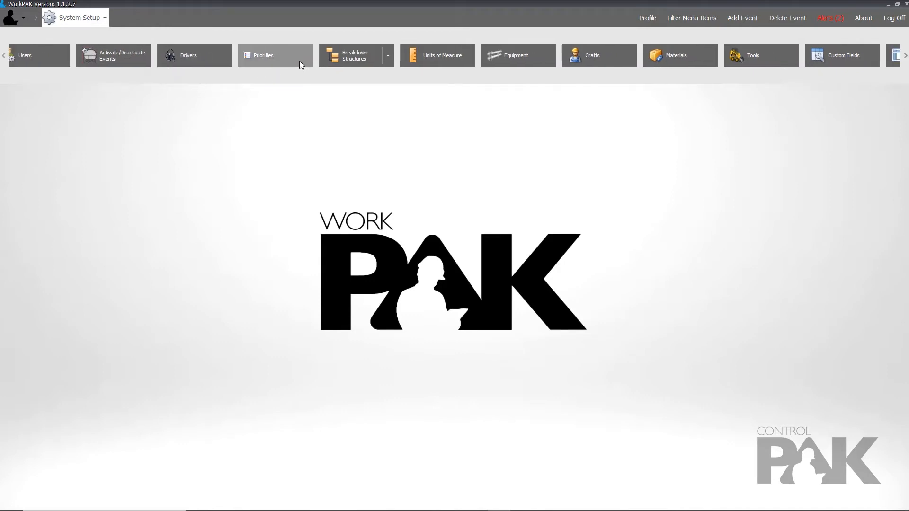
scroll(189, 53, "down", 1)
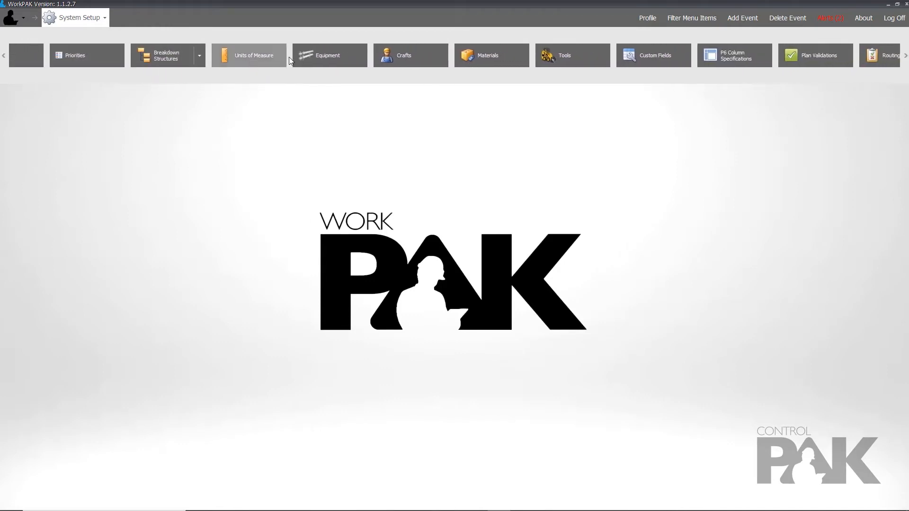
scroll(201, 58, "down", 2)
scroll(242, 54, "down", 2)
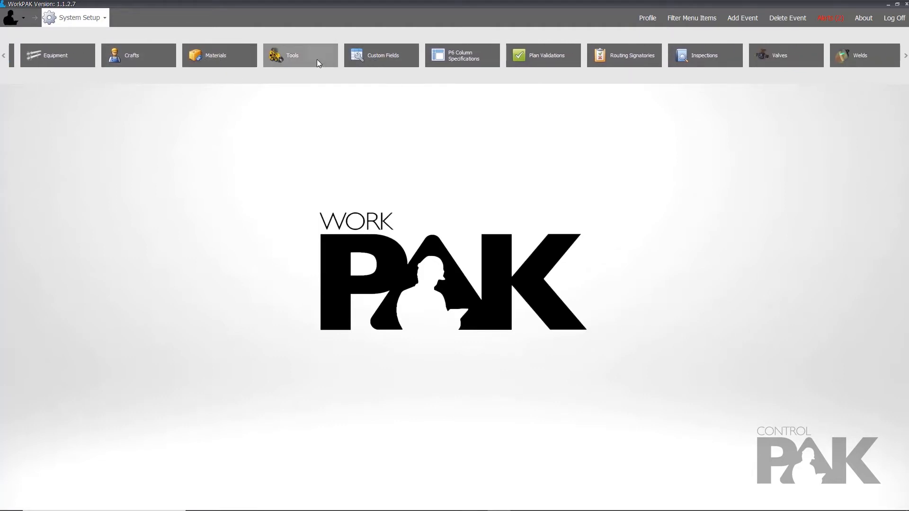
scroll(317, 59, "up", 2)
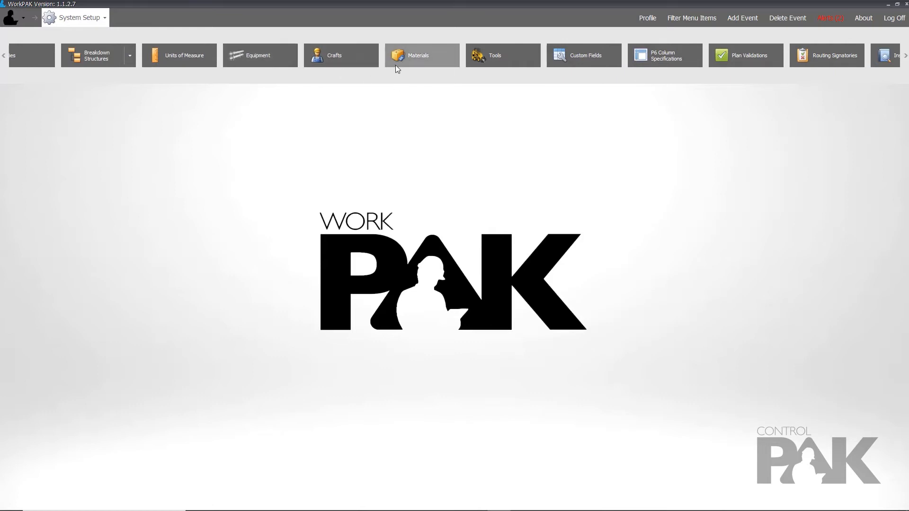
scroll(490, 64, "down", 3)
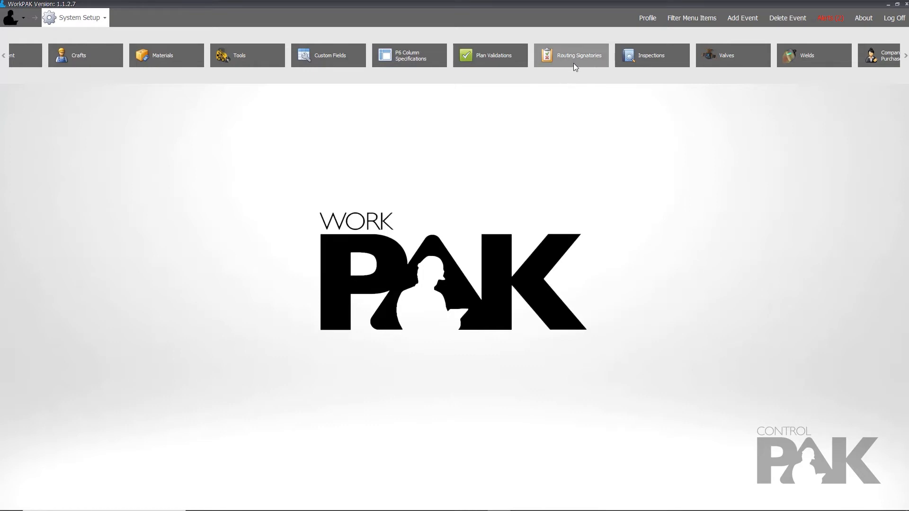
scroll(573, 64, "down", 3)
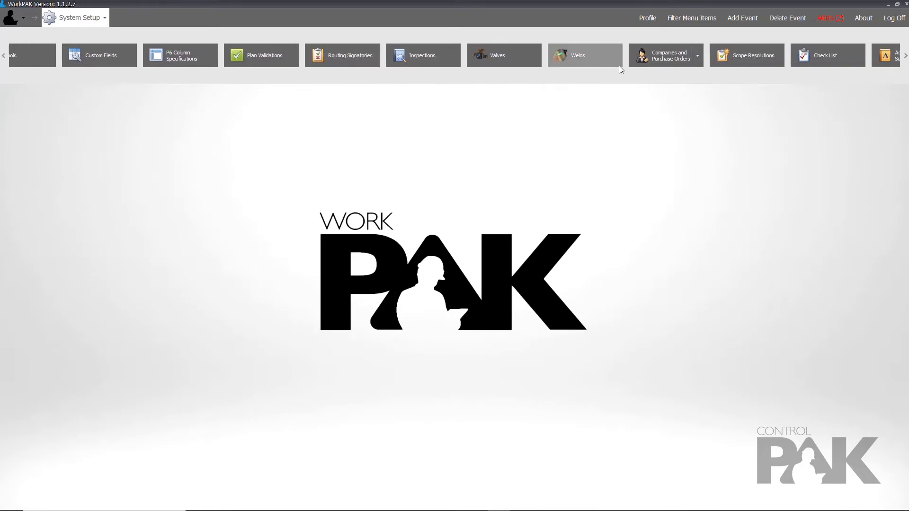
scroll(620, 69, "down", 2)
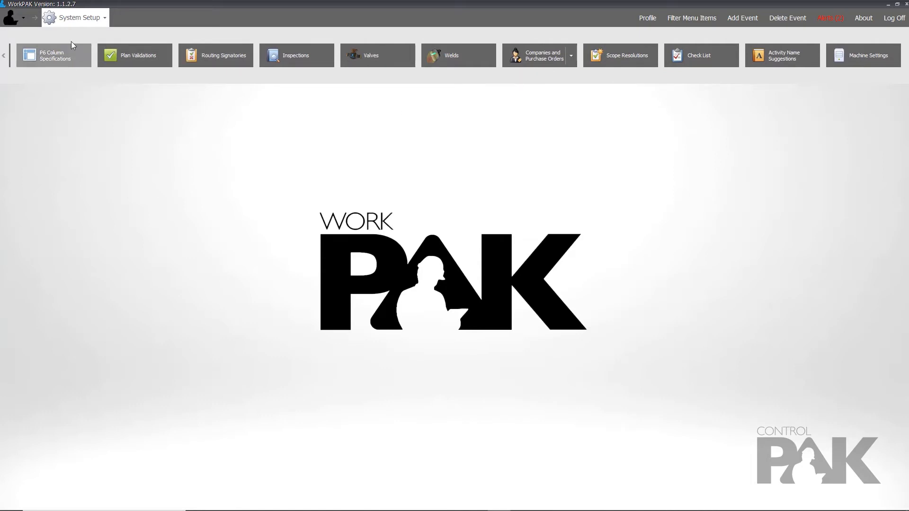
Go to Planning and filter the menu items so that tiles for all events are displayed.
left_click(30, 17)
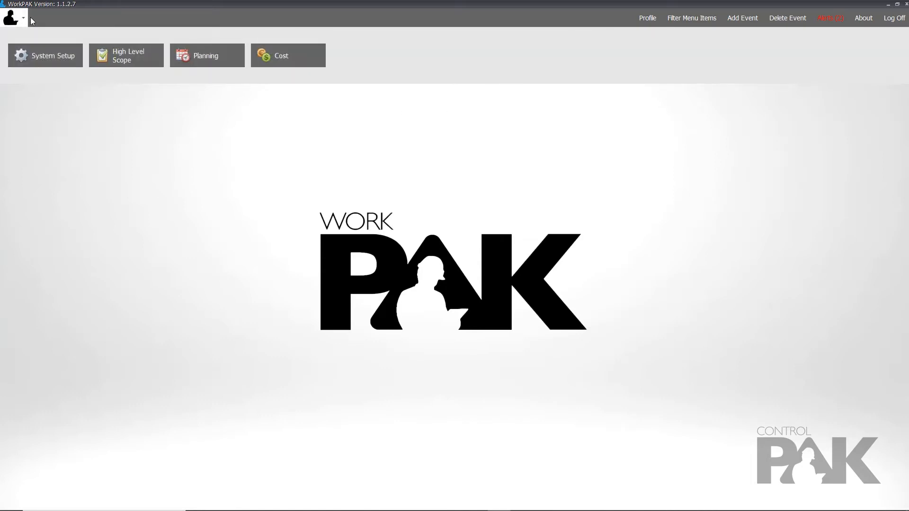
left_click(220, 56)
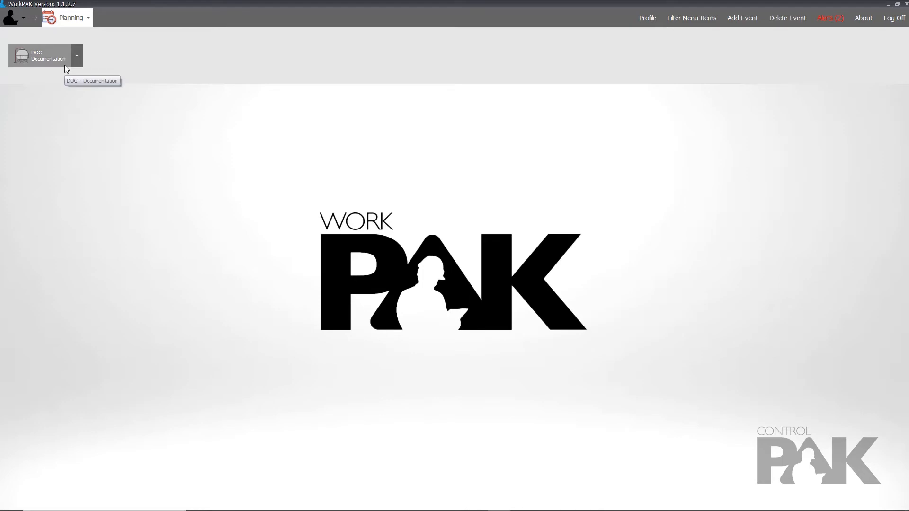
left_click(709, 16)
left_click(379, 200)
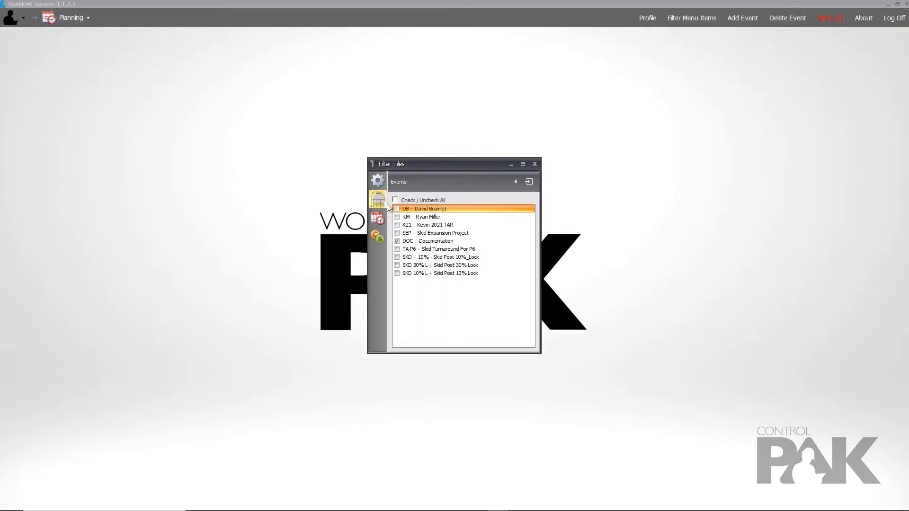
left_click(534, 164)
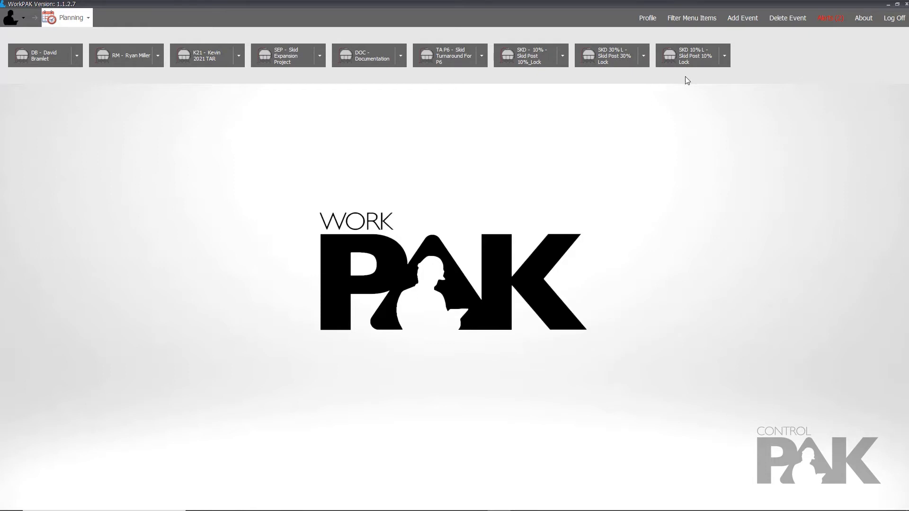
Go back to System Setup and reopen the Users page to manage user permissions.
left_click(12, 18)
left_click(52, 55)
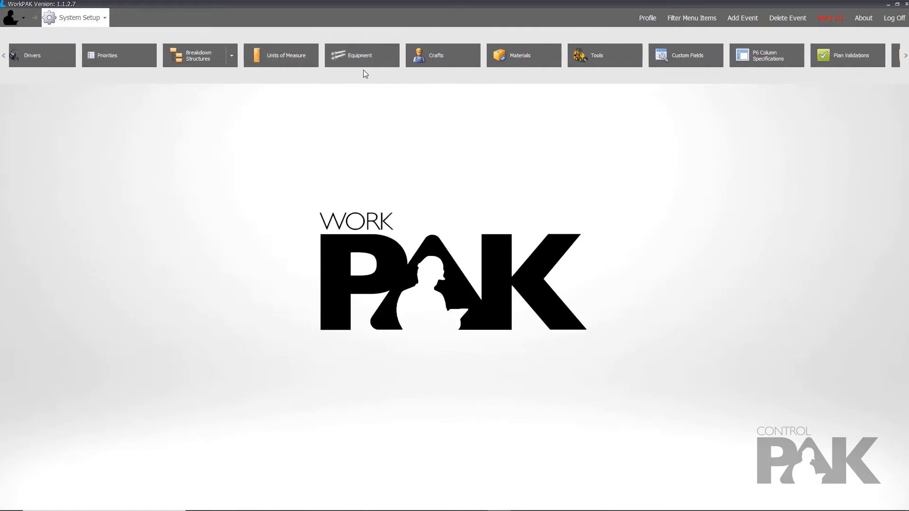
left_click(66, 59)
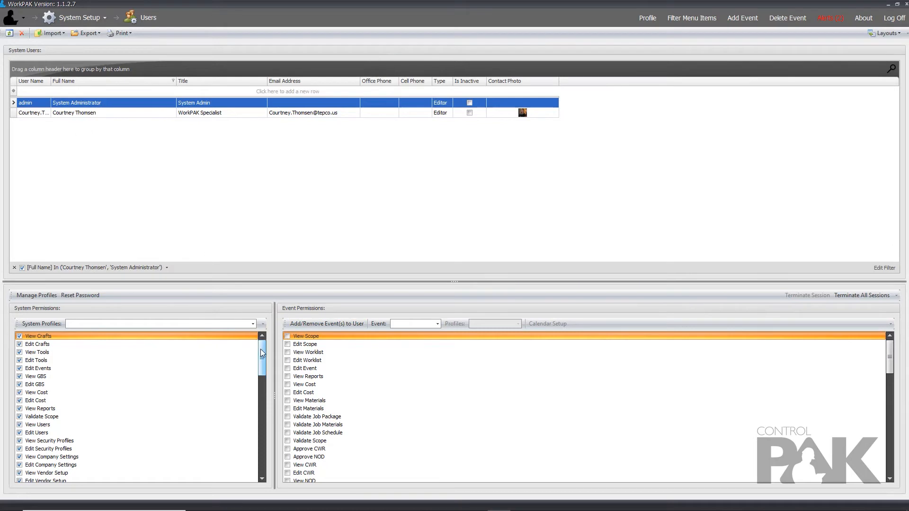
Examine the system administrator's list of system permissions and the system profiles available for assignment.
left_click_drag(261, 354, 263, 450)
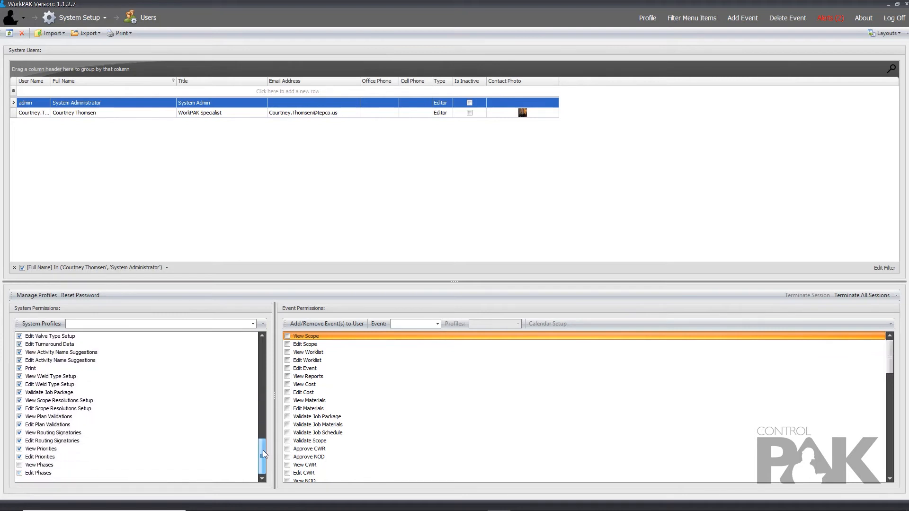
left_click(253, 323)
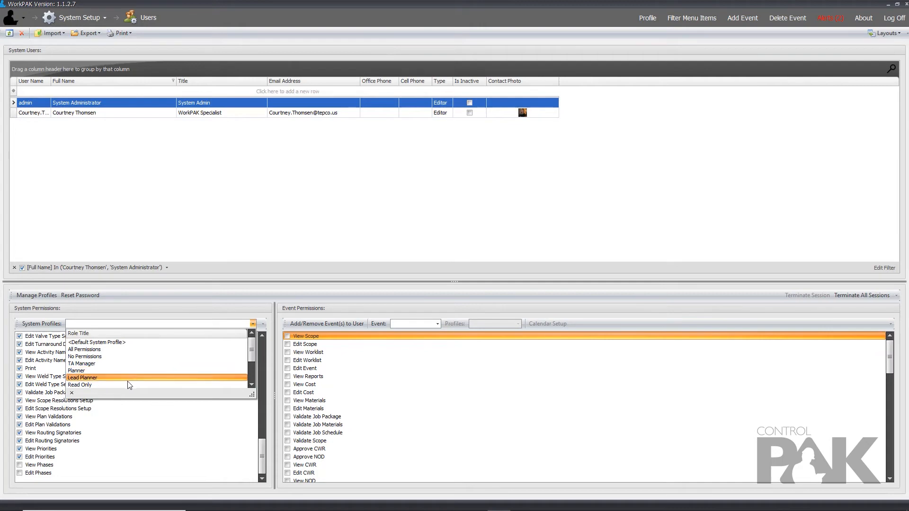
left_click(240, 309)
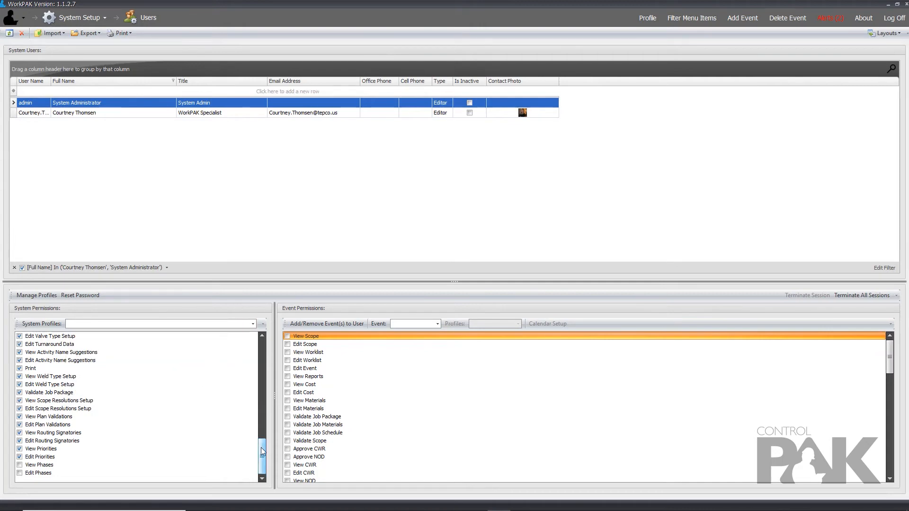
left_click_drag(262, 456, 263, 432)
scroll(163, 376, "up", 1)
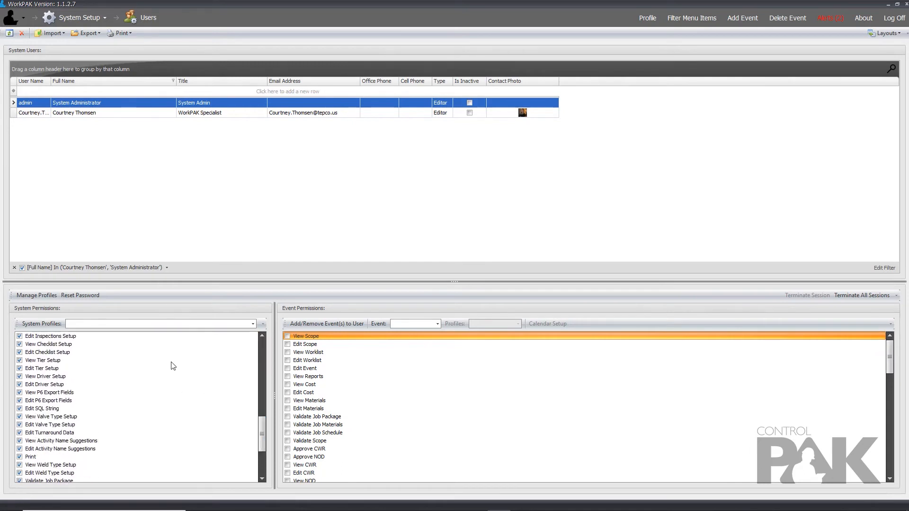
Select both listed users together and review the profiles offered by Assign System Profile, without assigning one.
left_click(119, 115, "ctrl")
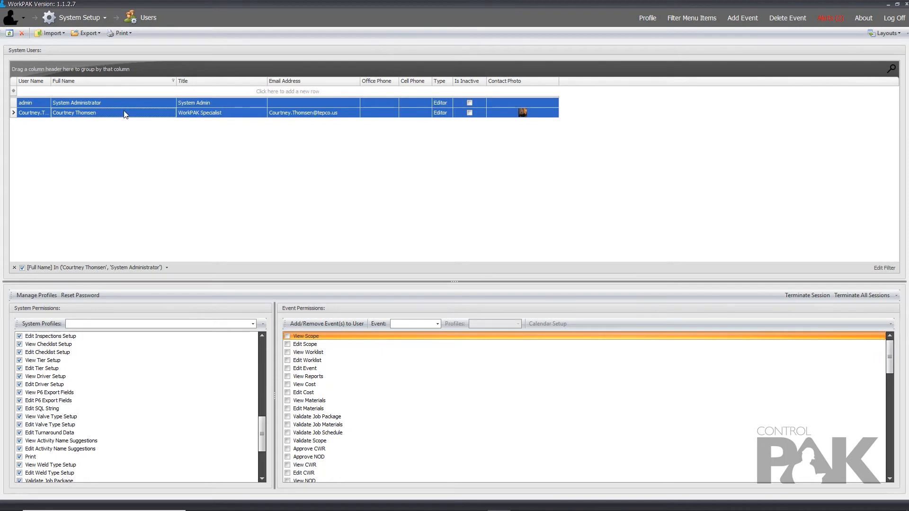
right_click(124, 112)
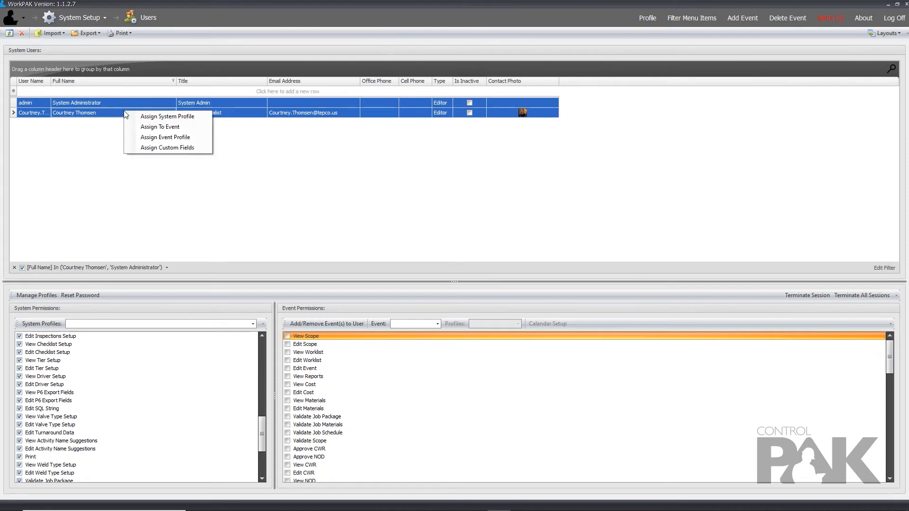
left_click(199, 115)
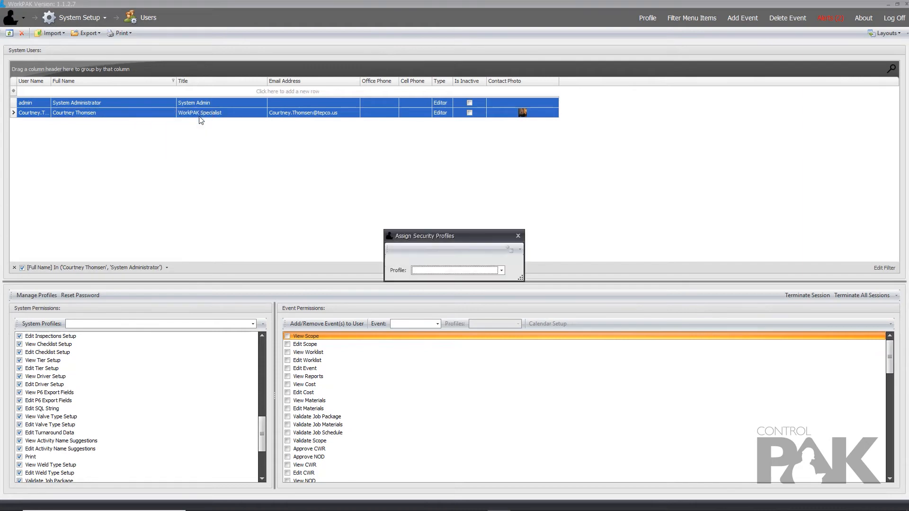
left_click(502, 271)
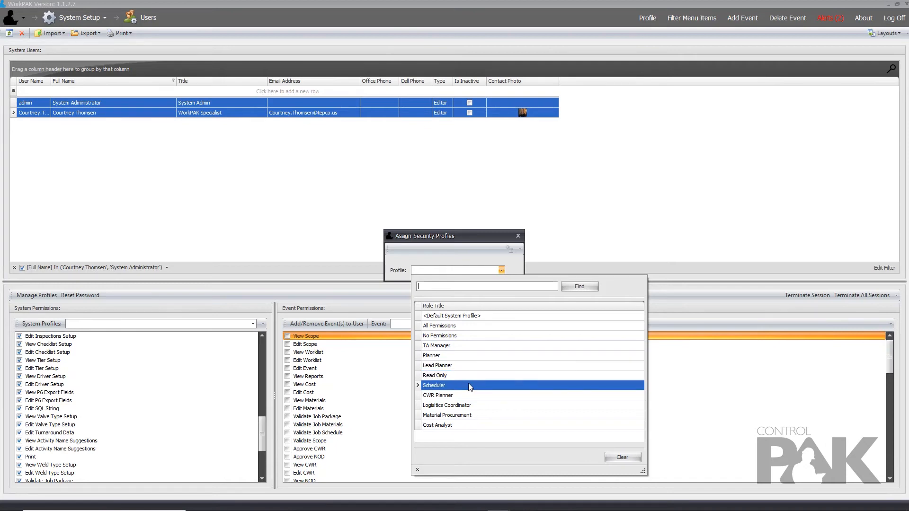
left_click(622, 457)
left_click(518, 236)
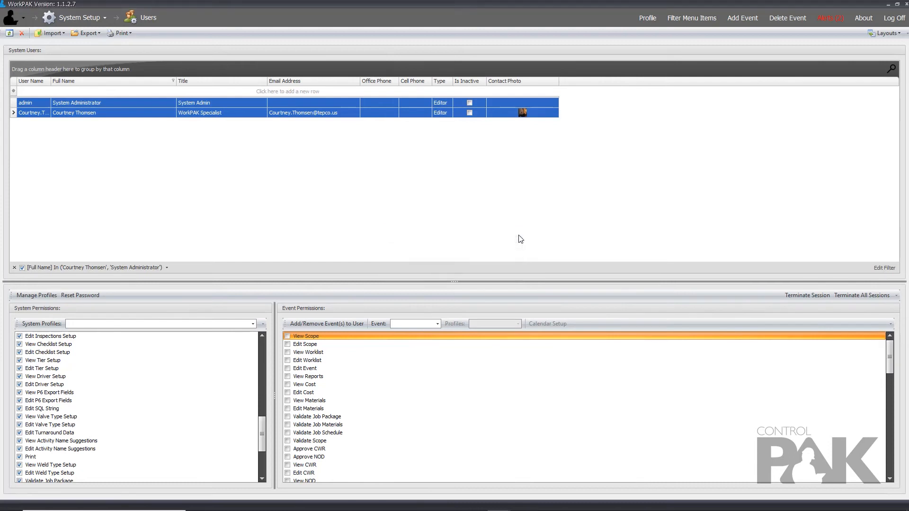
Check which events are assigned to the WorkPAK Specialist user.
left_click(240, 113)
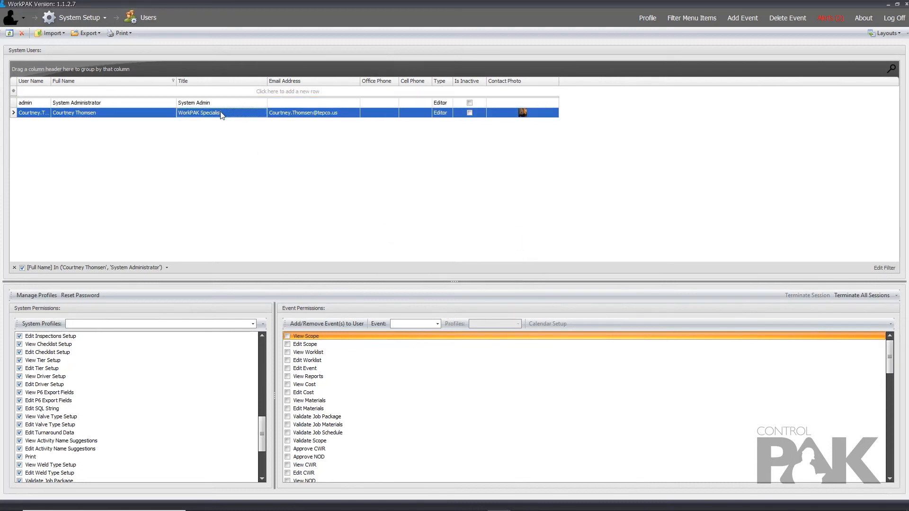
left_click(359, 323)
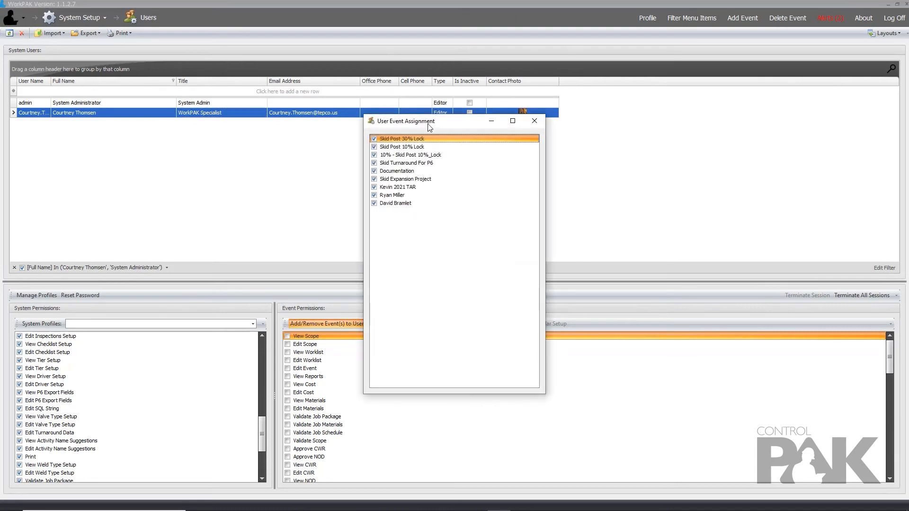
left_click_drag(429, 127, 588, 143)
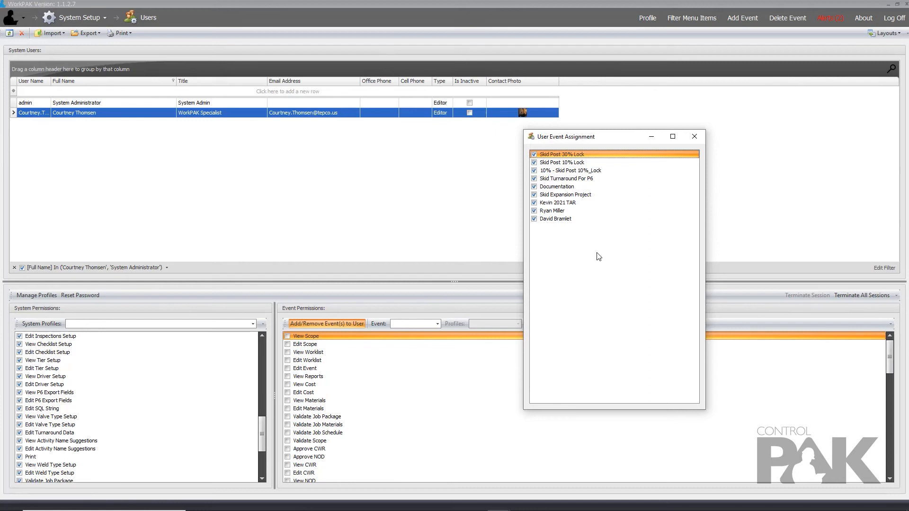
left_click(694, 136)
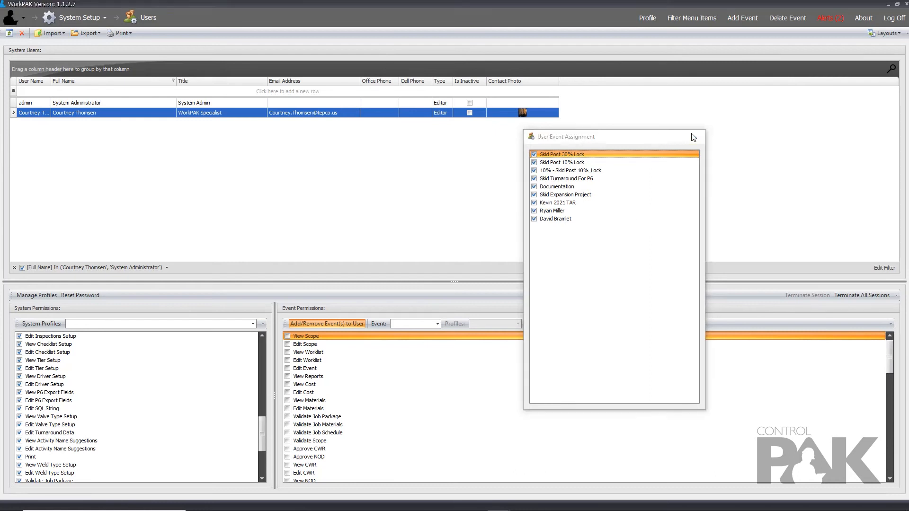
Display the WorkPAK Specialist's event permissions for the DOC event and review the full list.
left_click(438, 325)
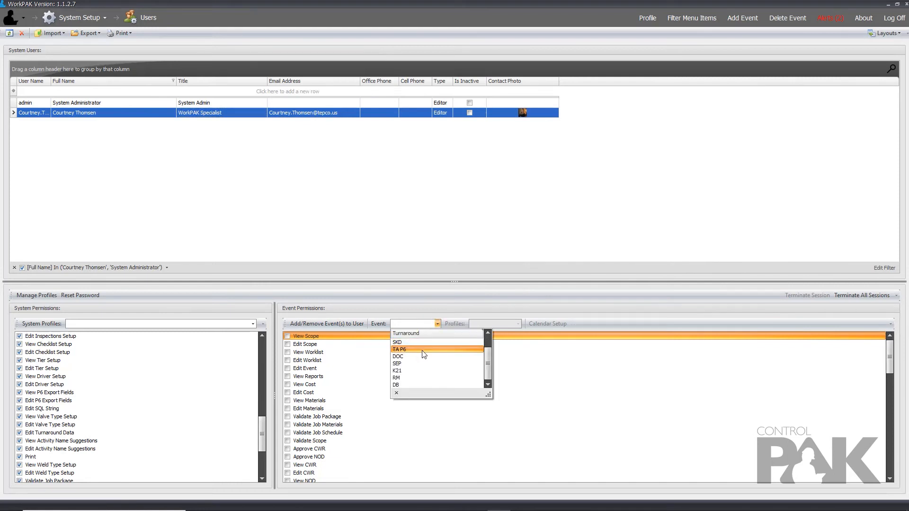
left_click(411, 356)
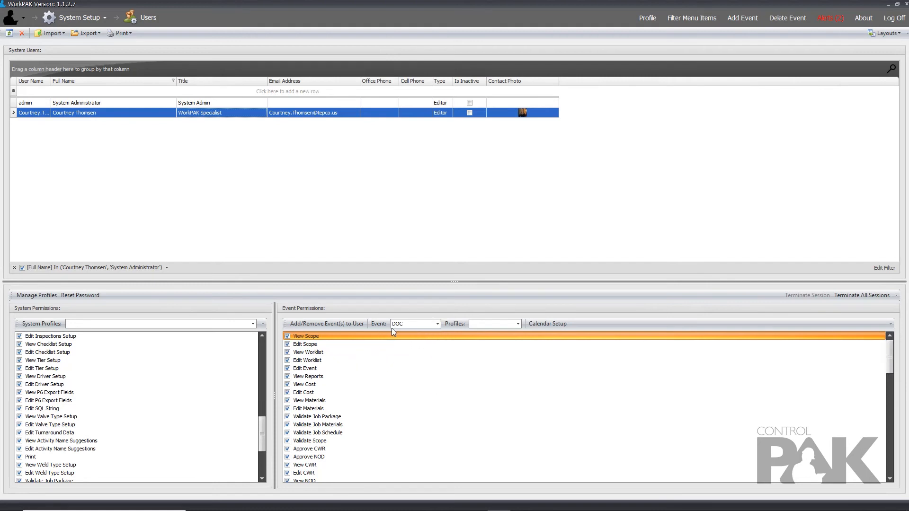
left_click_drag(889, 359, 895, 463)
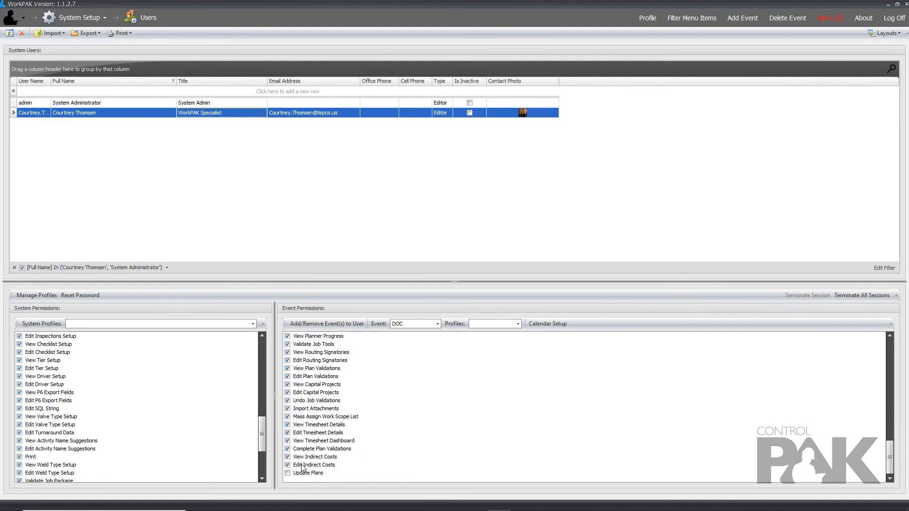
scroll(337, 479, "up", 10)
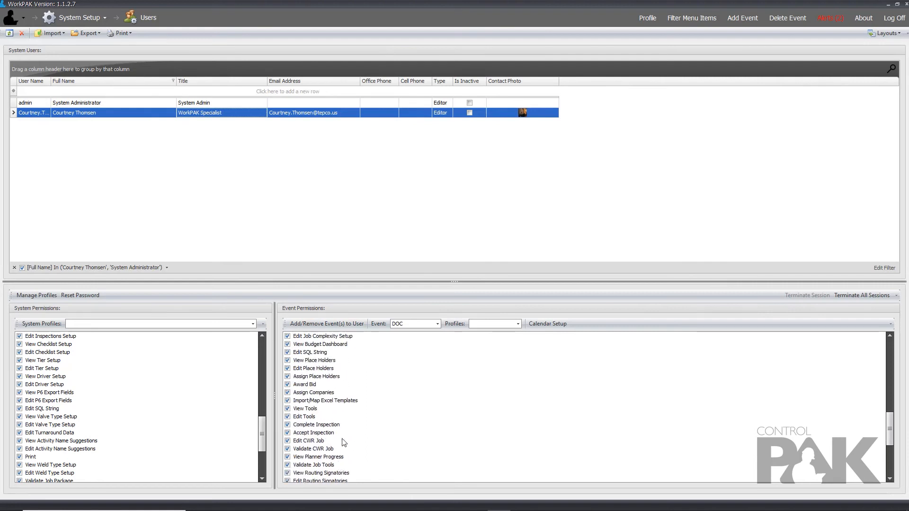
Apply the Scheduler profile to the WorkPAK Specialist's DOC event permissions and review which permissions it grants.
left_click(496, 326)
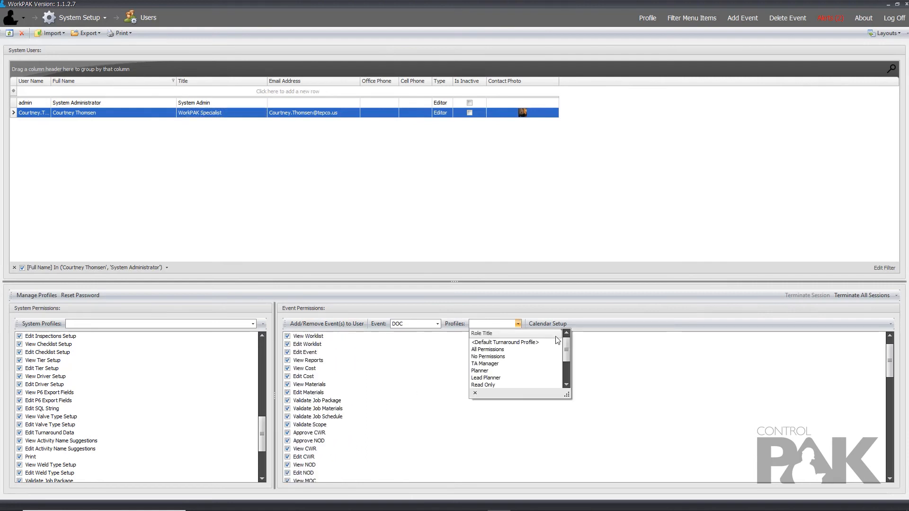
left_click_drag(569, 349, 574, 363)
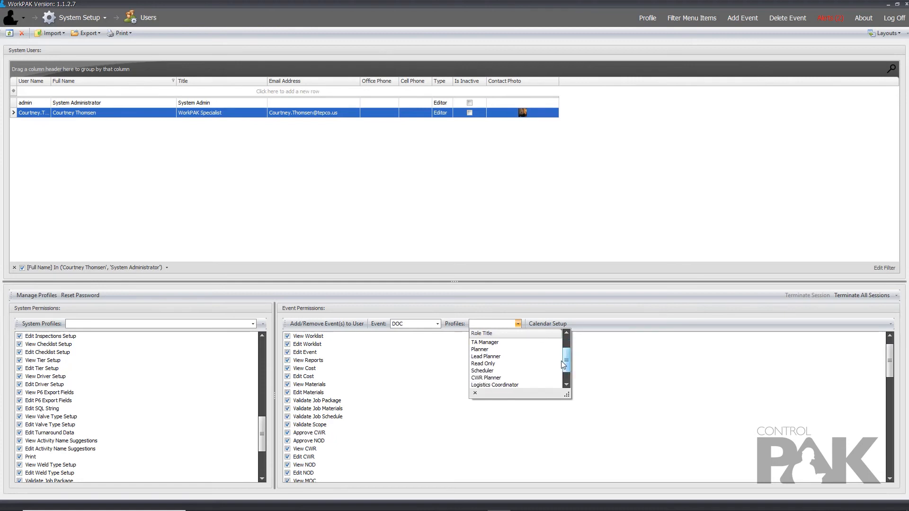
left_click(492, 371)
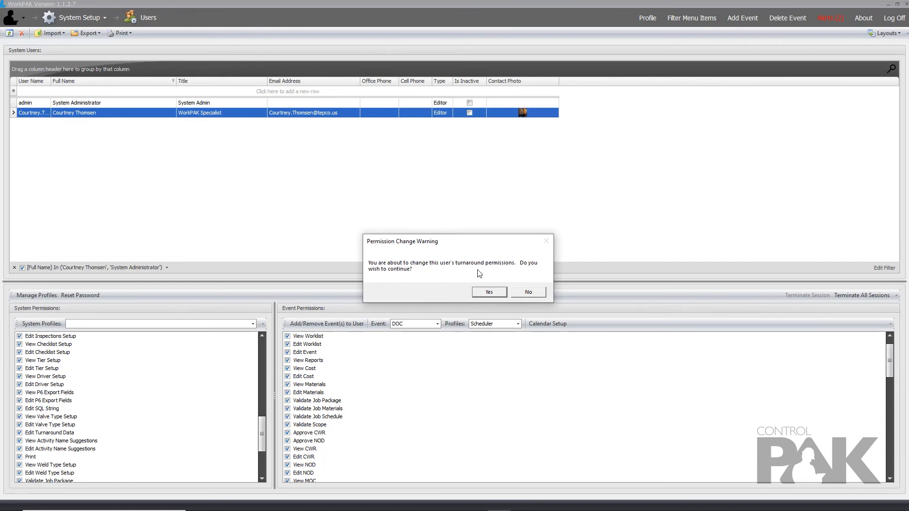
left_click(487, 293)
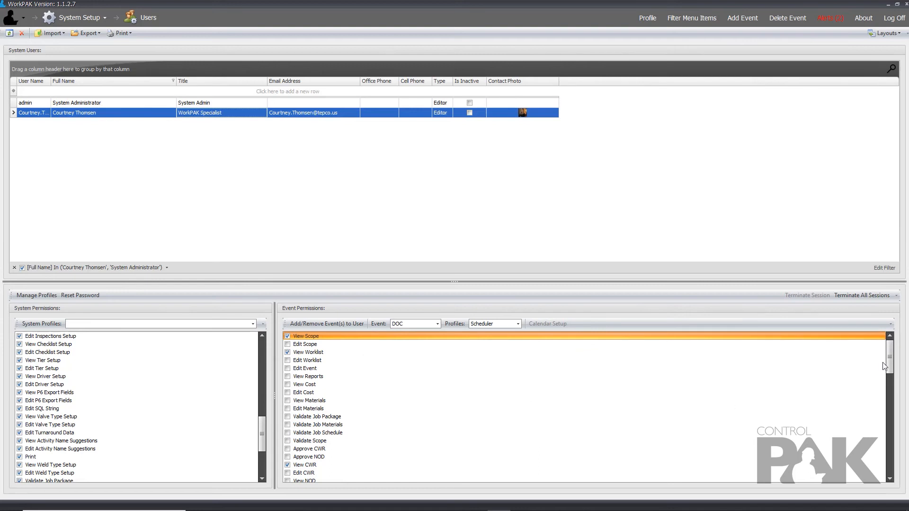
left_click_drag(890, 361, 895, 389)
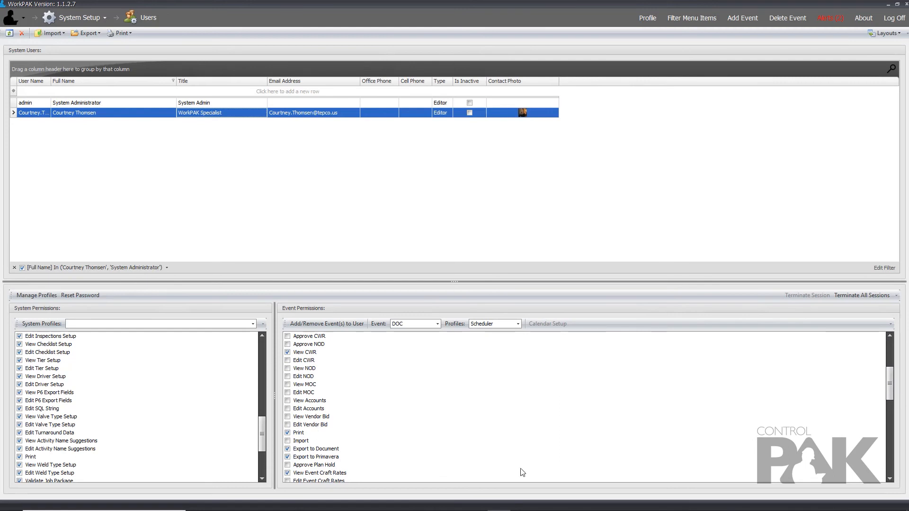
left_click_drag(888, 391, 884, 448)
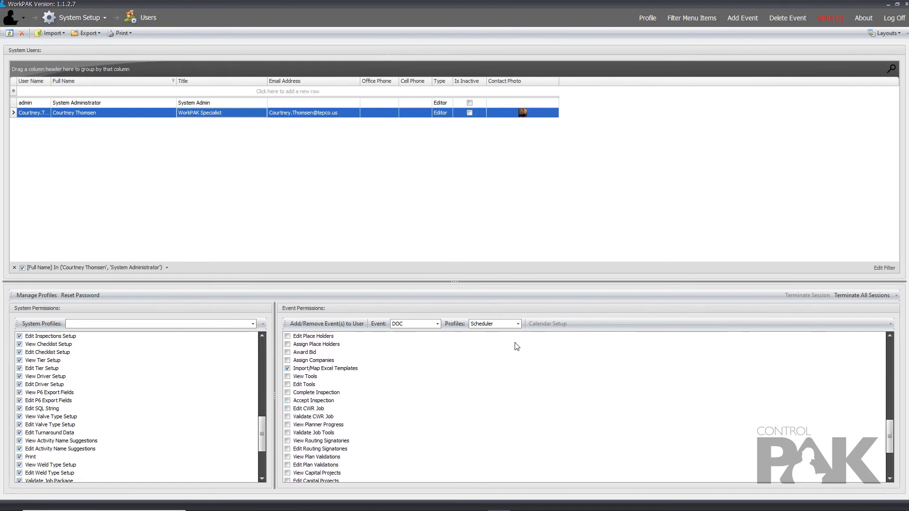
Assign the All Permissions profile to the WorkPAK Specialist for the DOC event and check the event permission list.
left_click(518, 324)
scroll(523, 368, "up", 1)
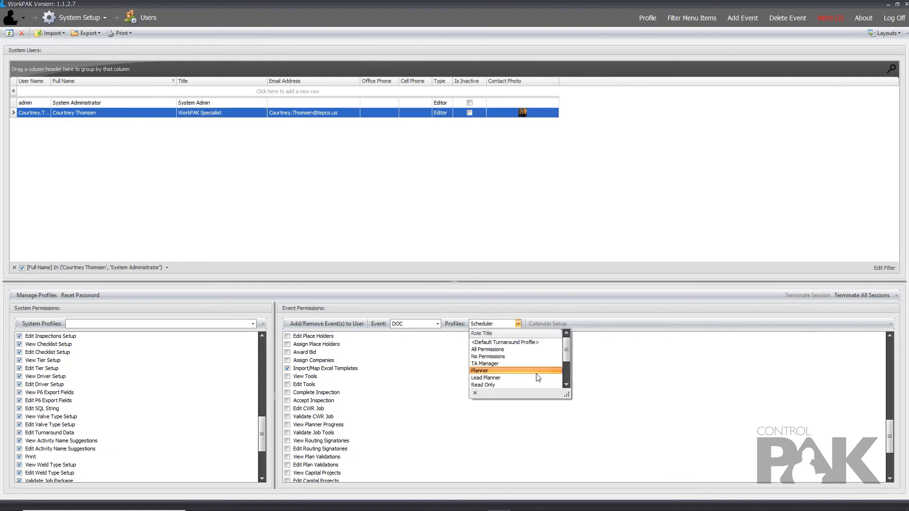
left_click(481, 350)
left_click(490, 292)
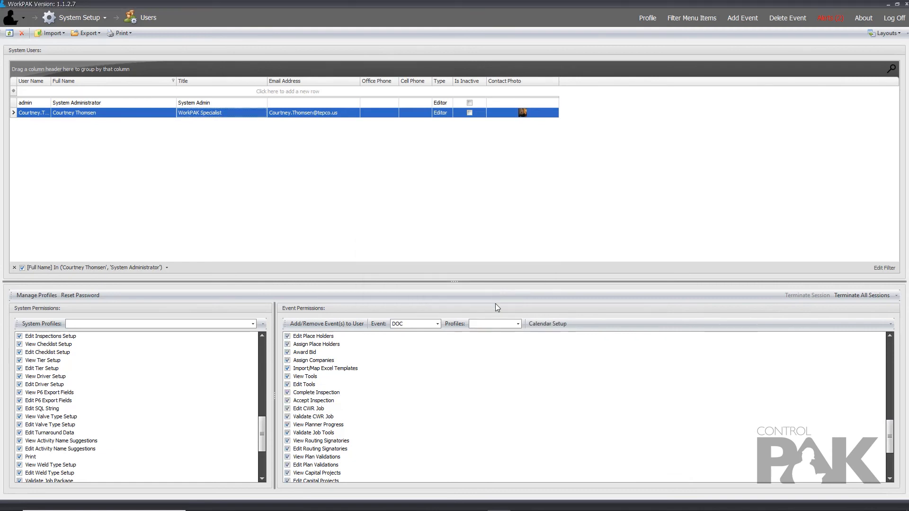
scroll(538, 418, "up", 14)
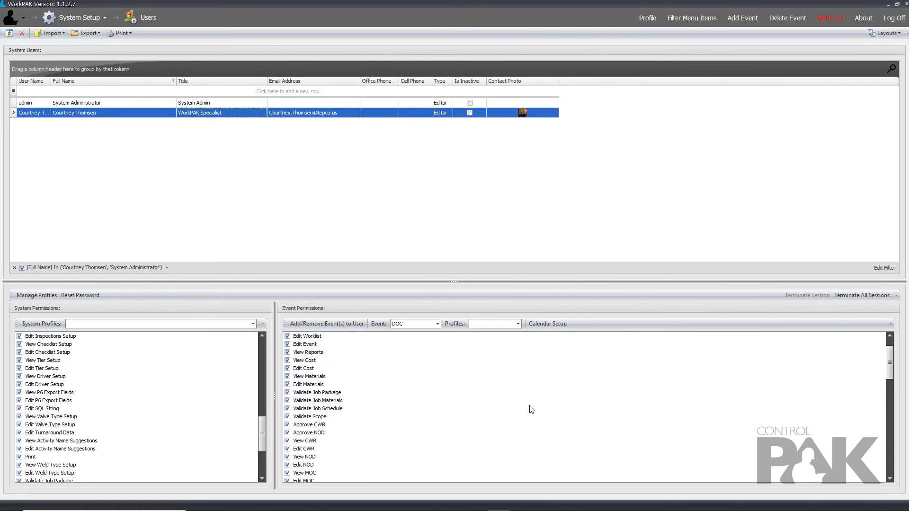
scroll(359, 456, "up", 1)
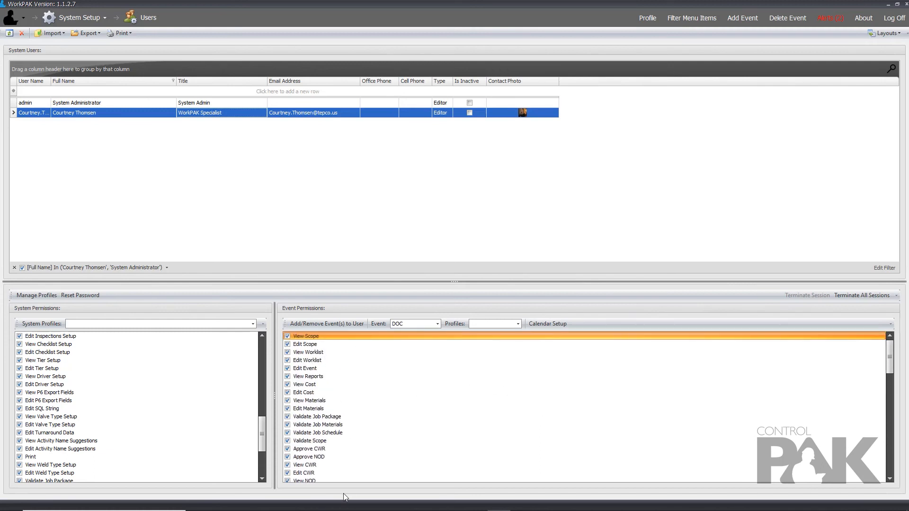